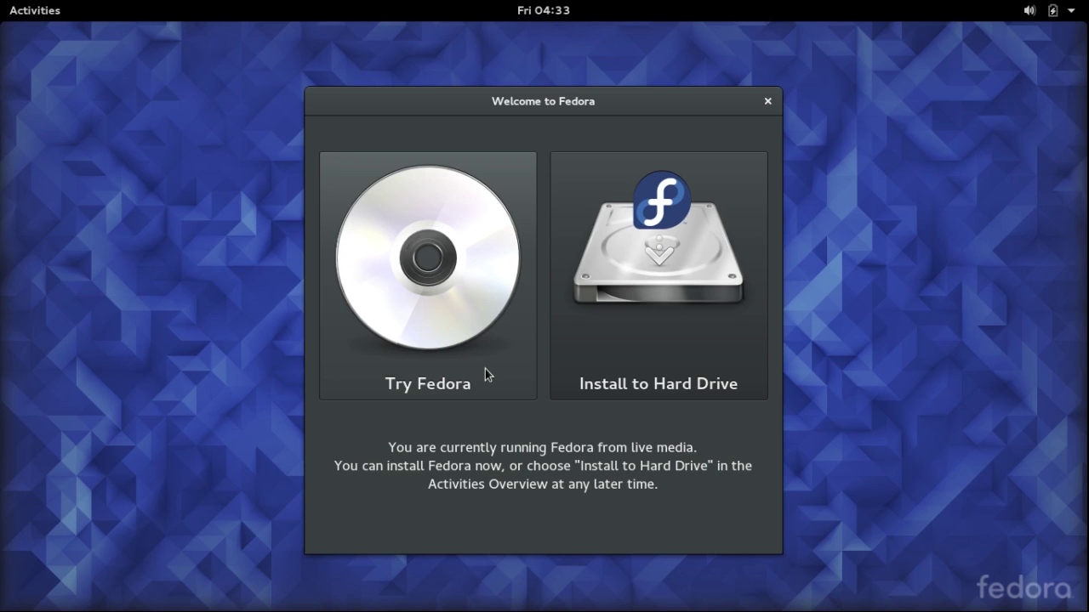
Choose Try Fedora, close the welcome message, and open the top-right system status menu
{"action": "left_click", "coordinate": [484, 369]}
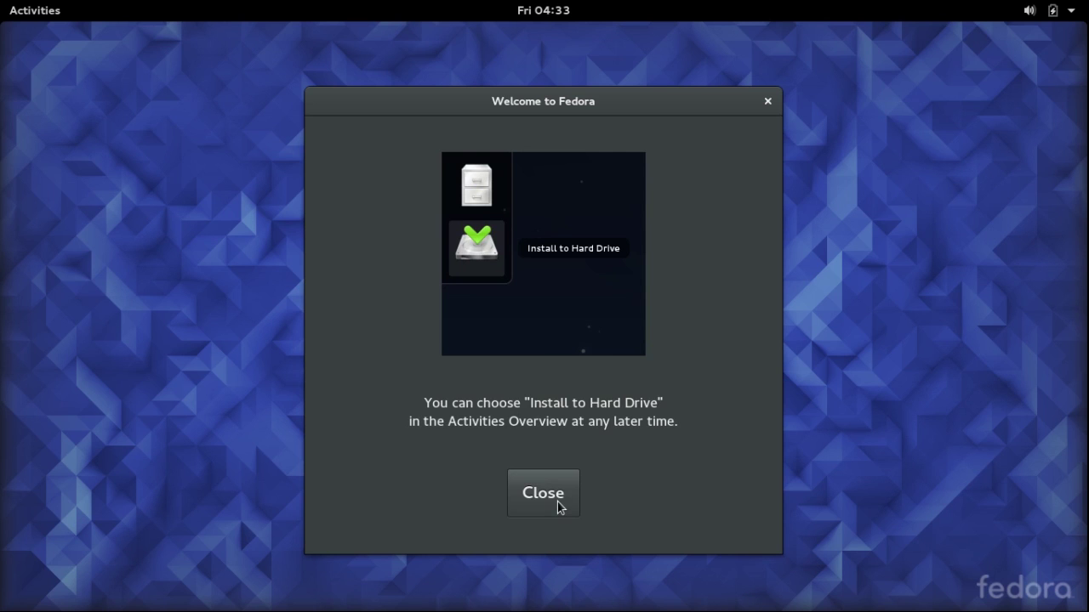
{"action": "left_click", "coordinate": [561, 508]}
{"action": "left_click", "coordinate": [1055, 10]}
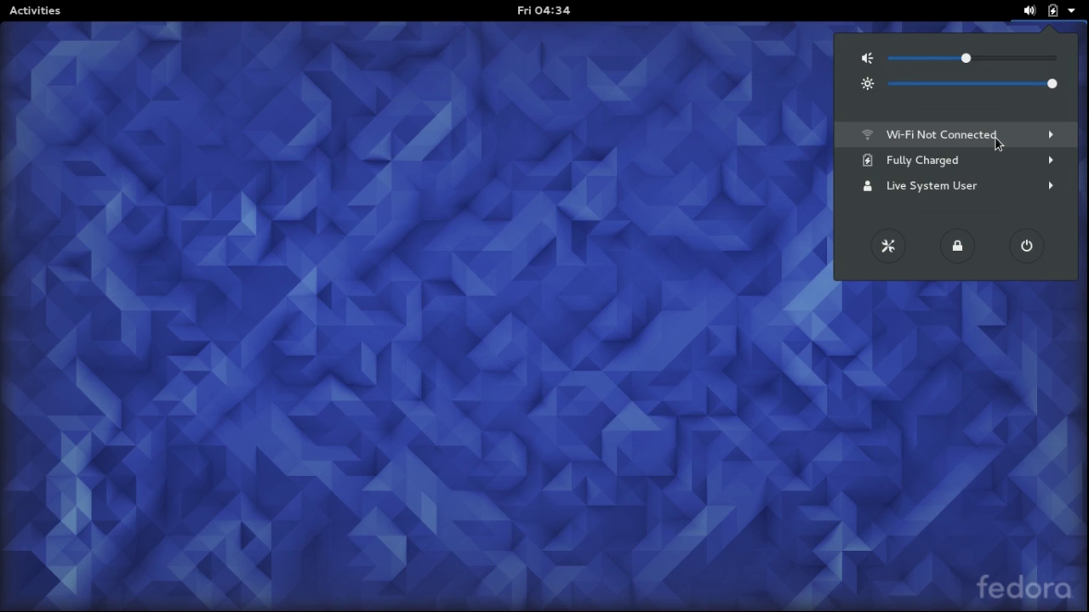
Join a secured Wi-Fi network from the status menu's Select Network list by entering its key
{"action": "left_click", "coordinate": [996, 137]}
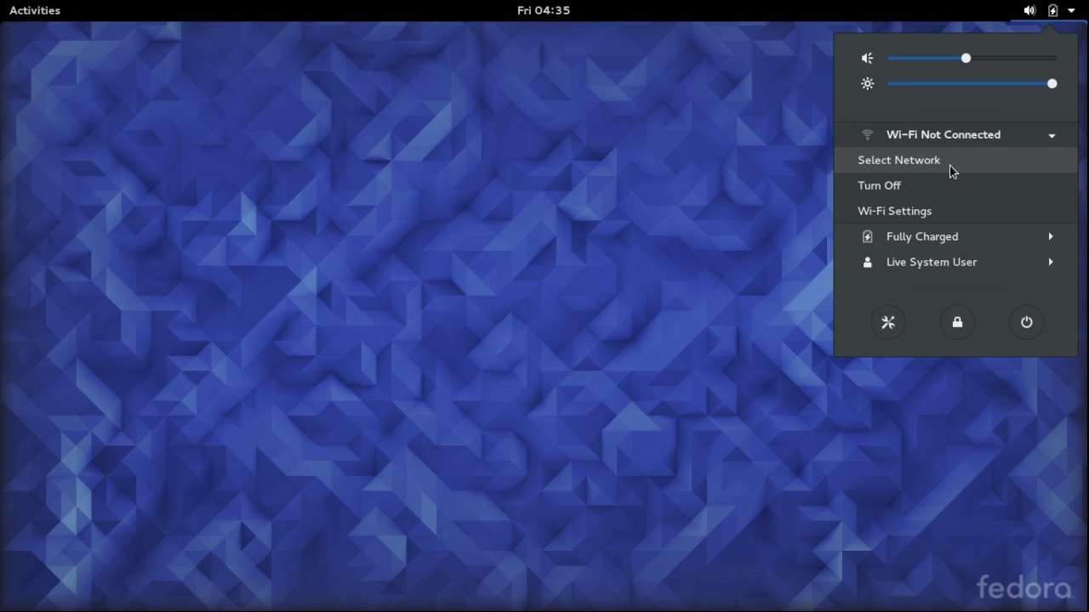
{"action": "left_click", "coordinate": [949, 164]}
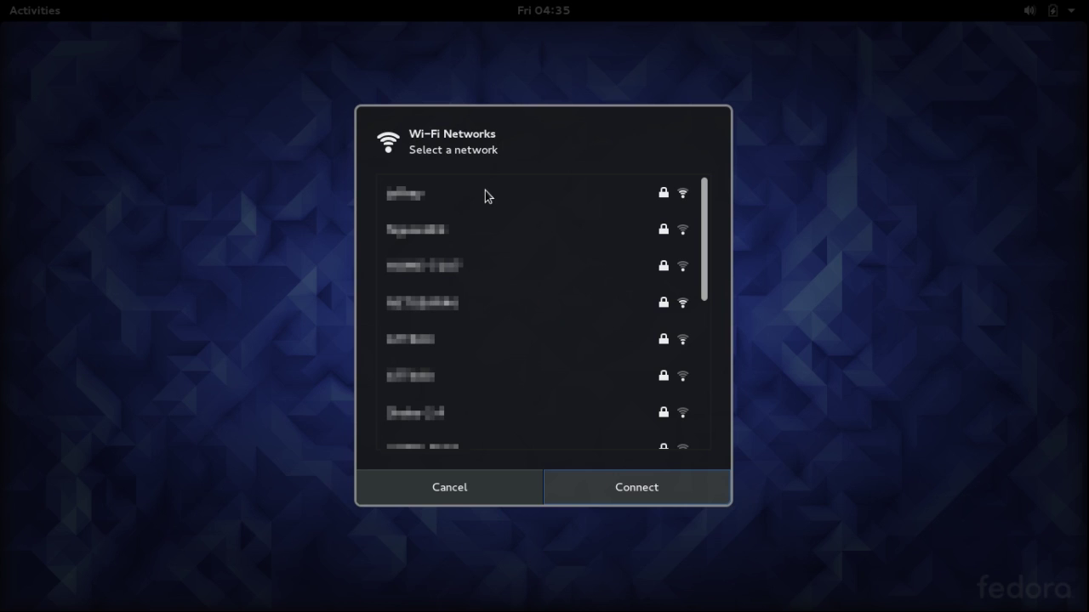
{"action": "left_click", "coordinate": [595, 499]}
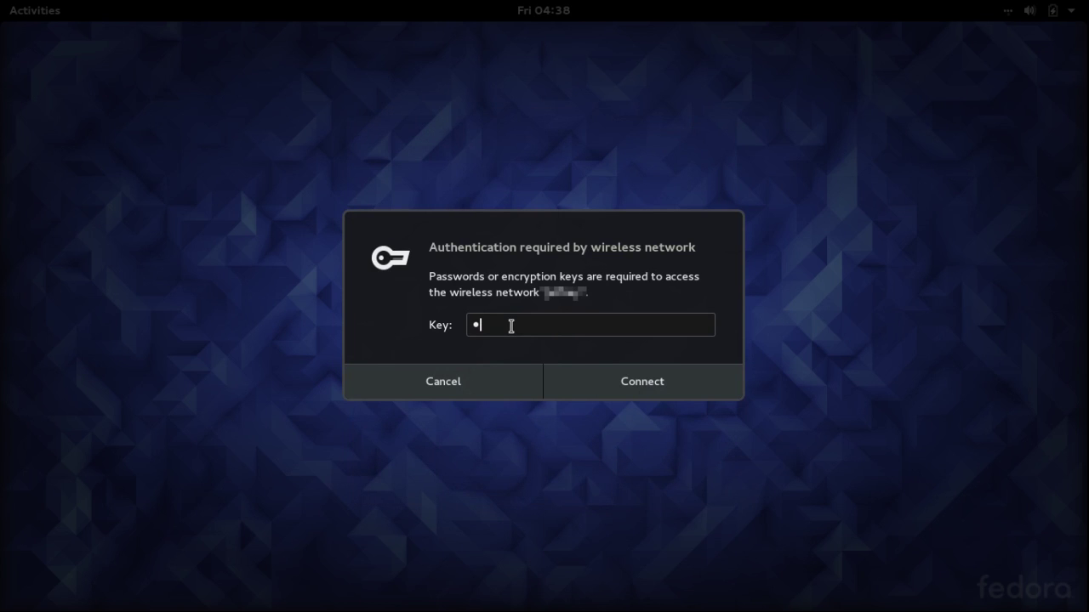
{"action": "type", "text": "••••••"}
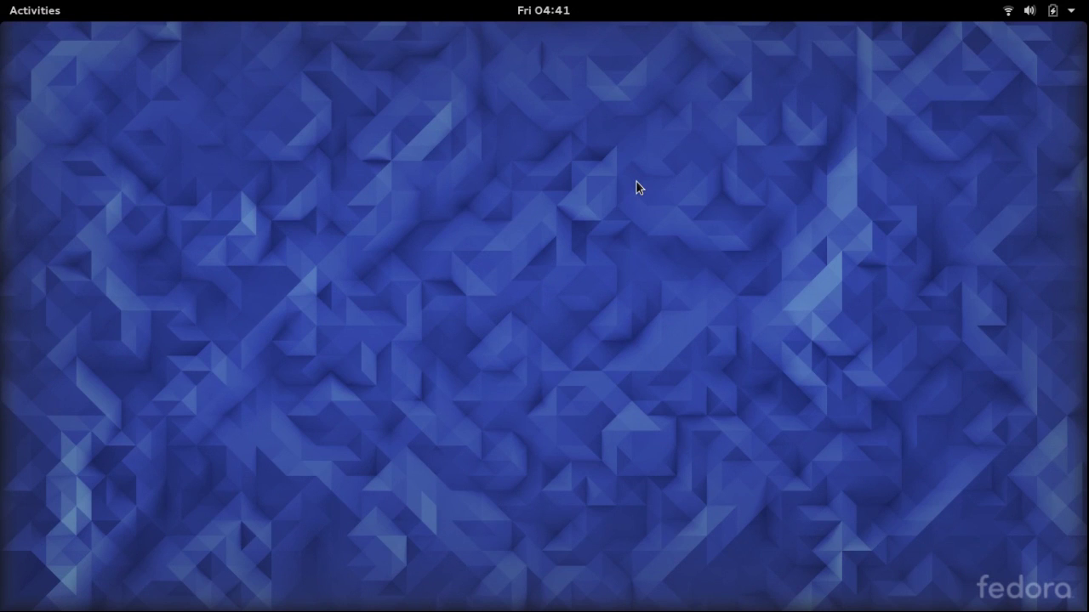
Launch Install to Hard Drive from the Activities overview dash
{"action": "left_click", "coordinate": [44, 14]}
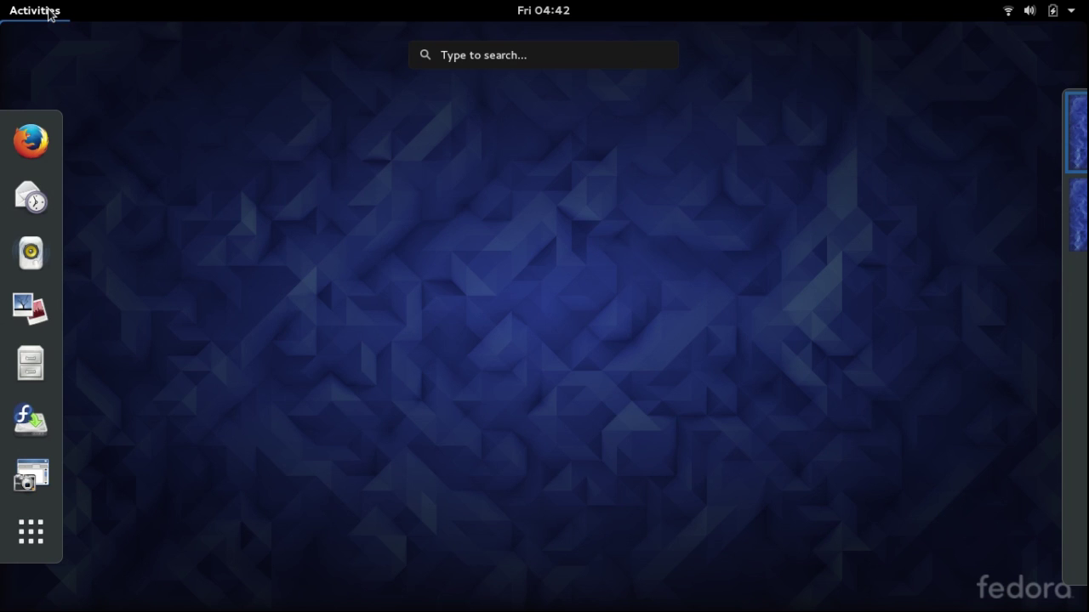
{"action": "left_click", "coordinate": [41, 426]}
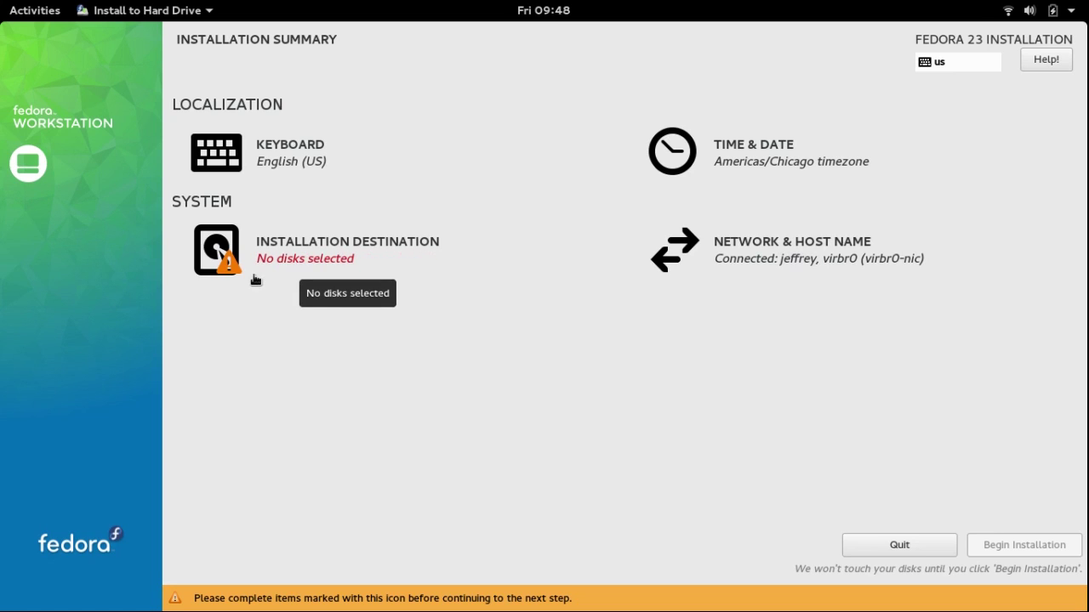
Select the 931.51 GiB TOSHIBA External USB 3.0 disk (sdb) as the installation destination
{"action": "left_click", "coordinate": [254, 280]}
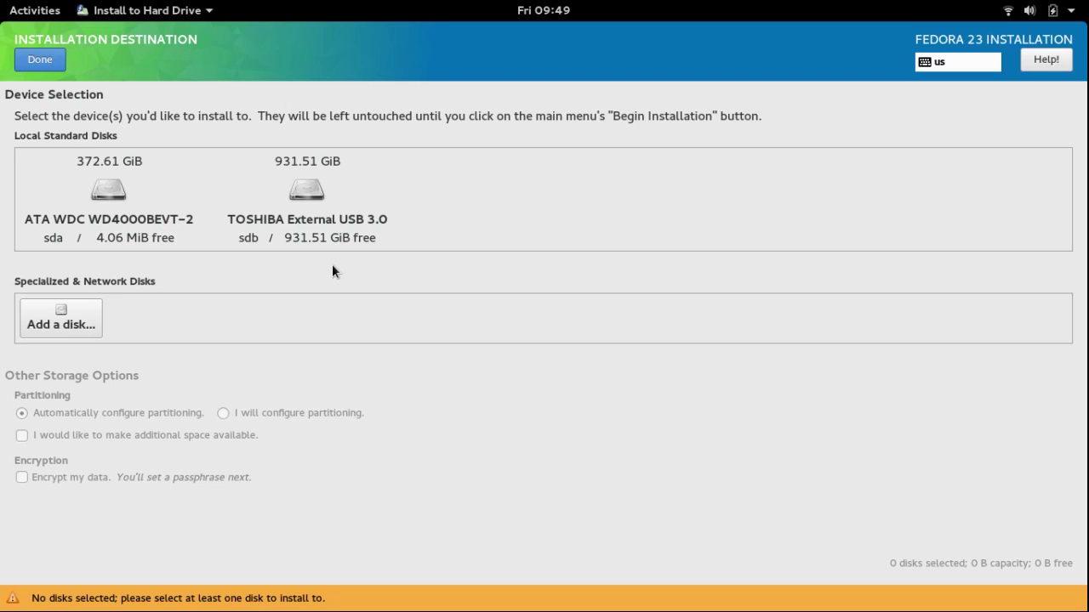
{"action": "left_click", "coordinate": [334, 245]}
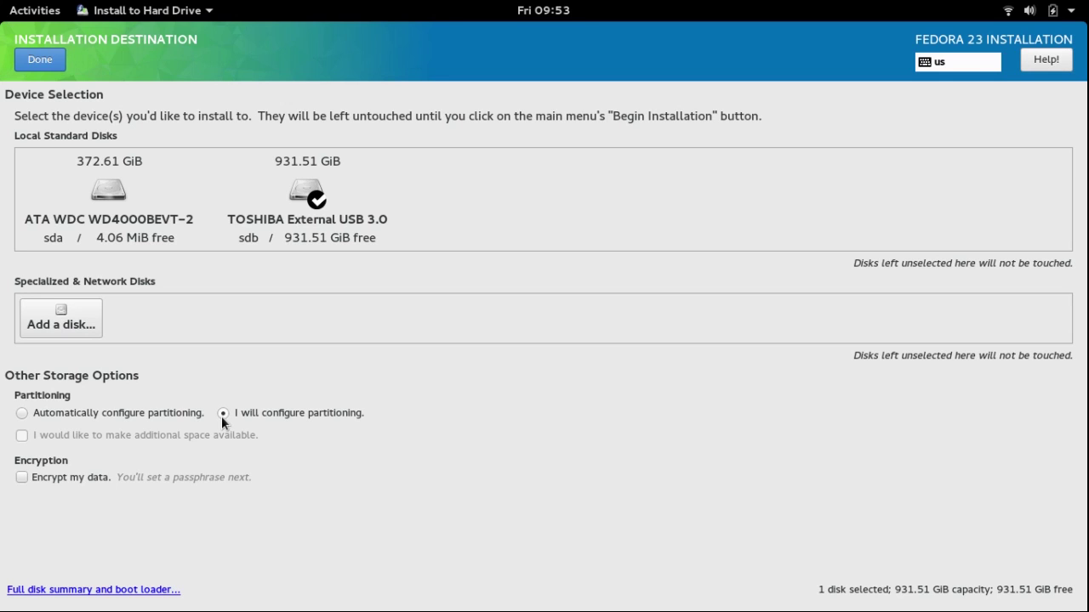
Confirm the disk and set the new mount point scheme to Standard Partition
{"action": "left_click", "coordinate": [40, 61]}
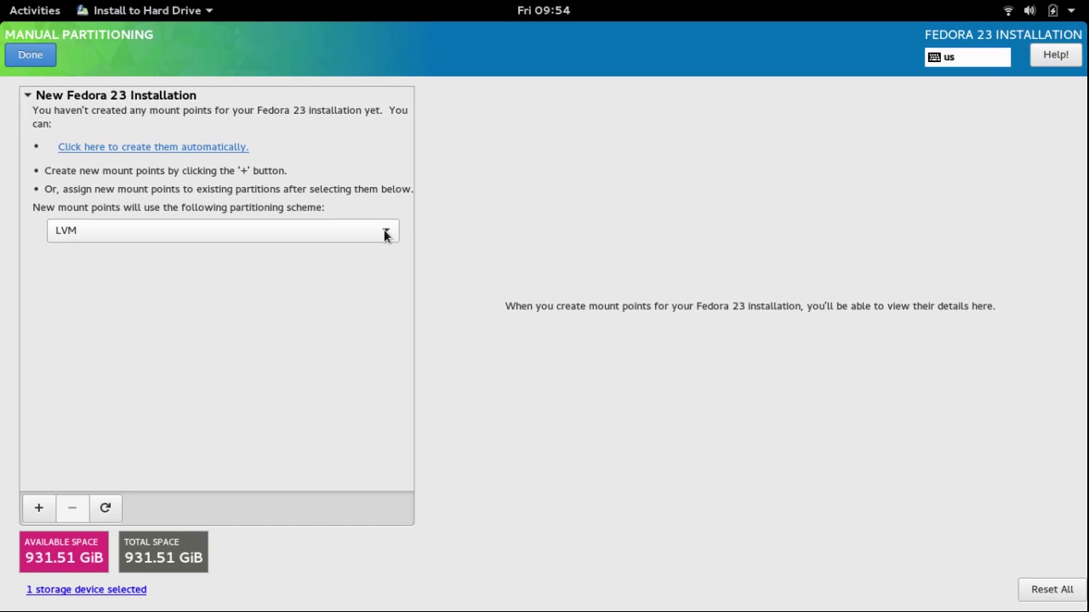
{"action": "left_click", "coordinate": [385, 235]}
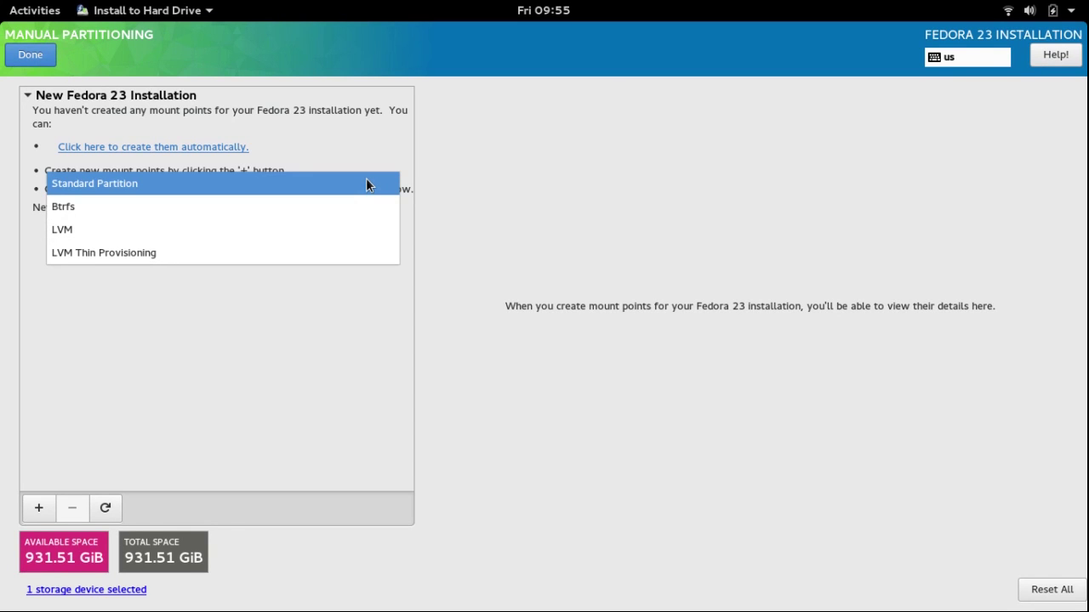
{"action": "left_click", "coordinate": [367, 183]}
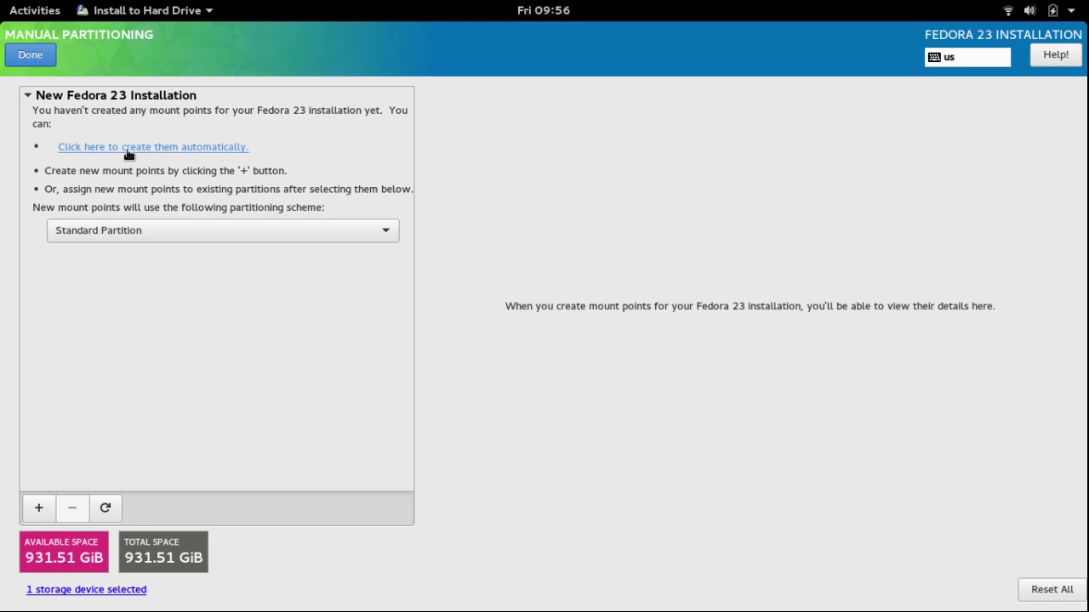
Auto-create /boot, /, swap and /home mount points on sdb and accept the changes
{"action": "left_click", "coordinate": [126, 148]}
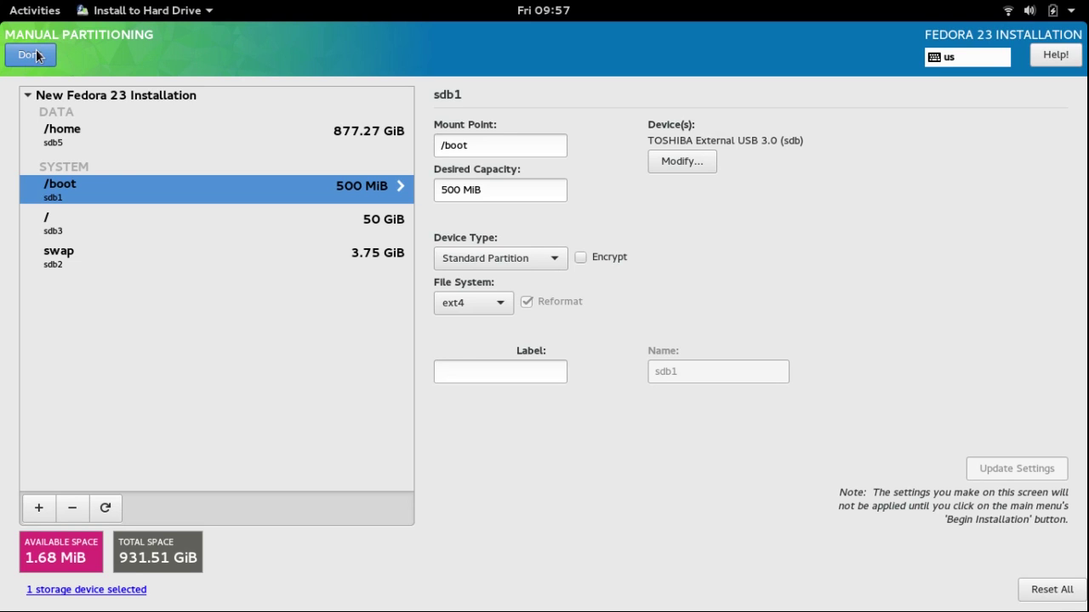
{"action": "left_click", "coordinate": [32, 55]}
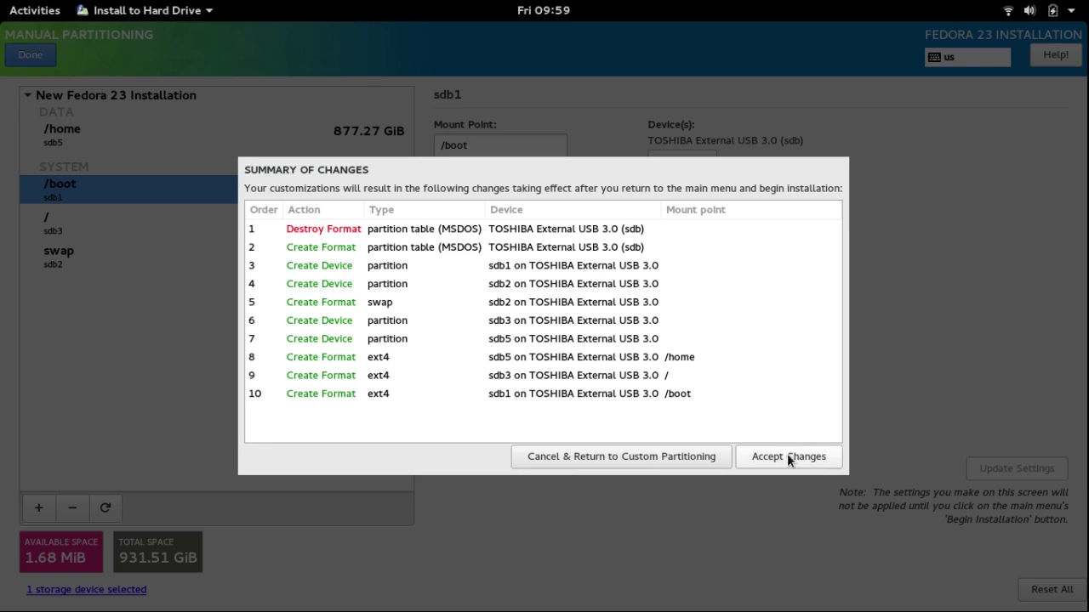
{"action": "left_click", "coordinate": [789, 457]}
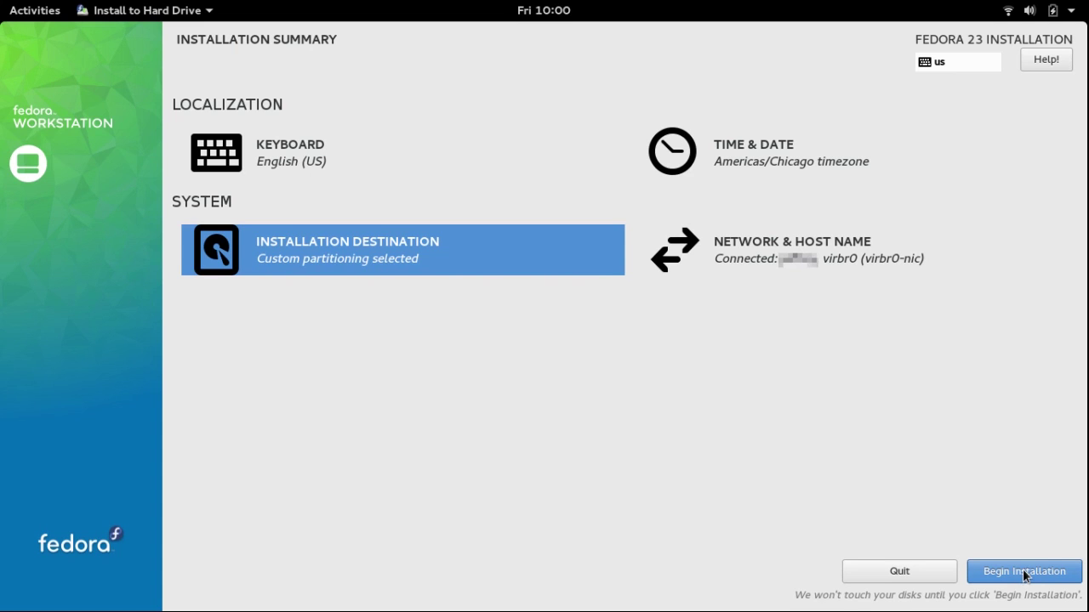
Begin the installation and save the root password
{"action": "left_click", "coordinate": [1025, 572]}
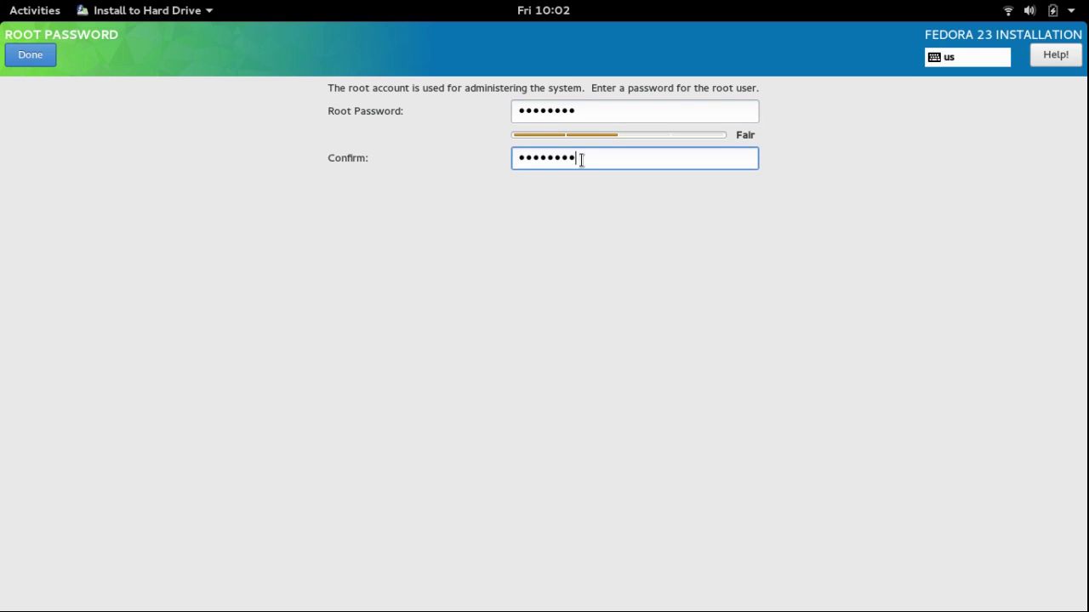
{"action": "left_click", "coordinate": [45, 61]}
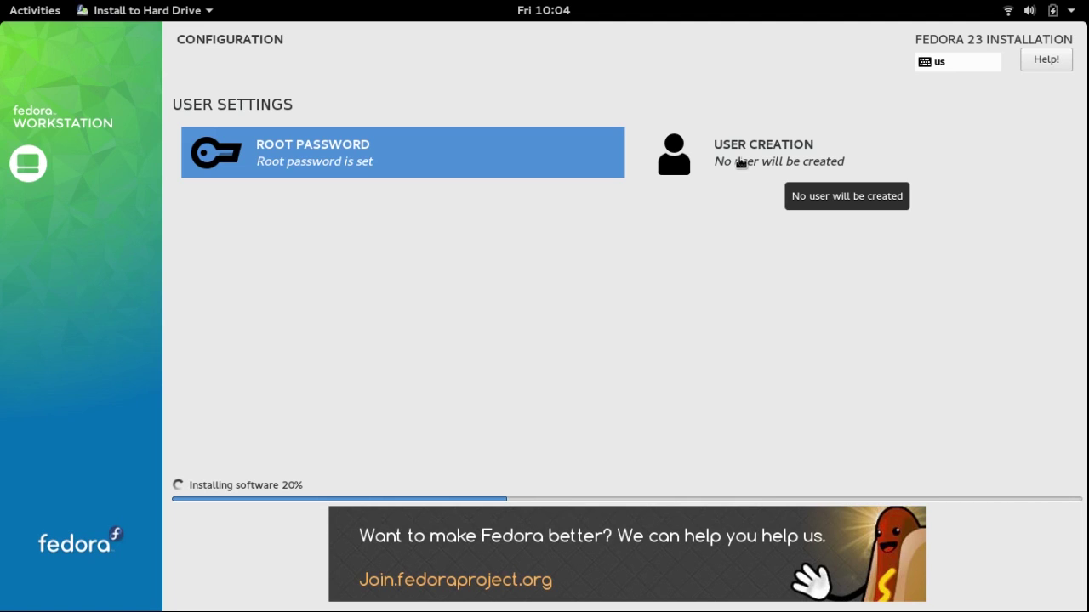
Enter the new user's full name, make the account administrator, and require a password
{"action": "left_click", "coordinate": [740, 163]}
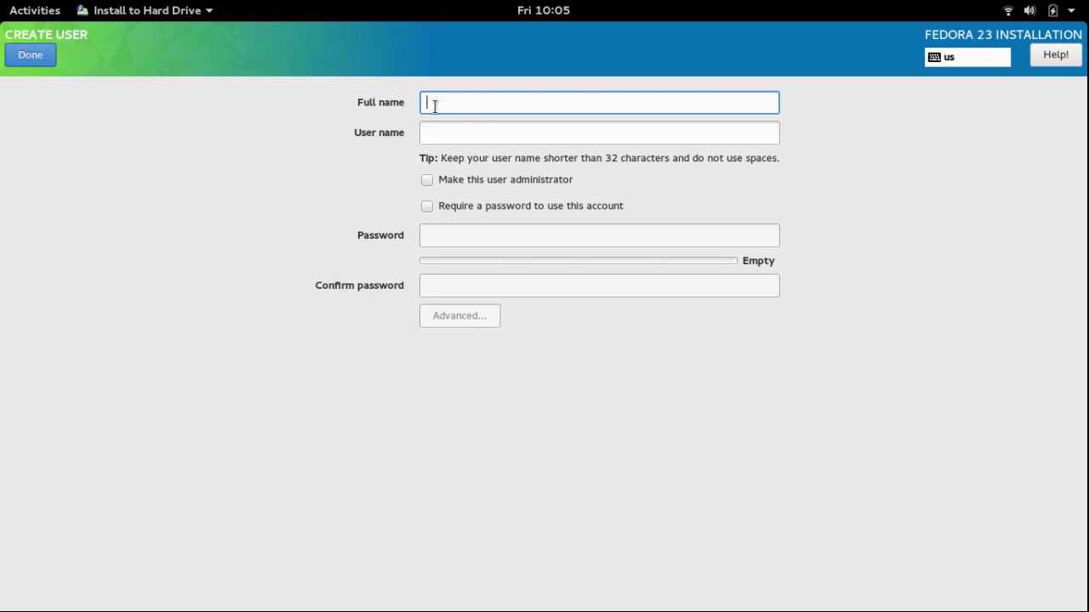
{"action": "type", "text": "XramTech"}
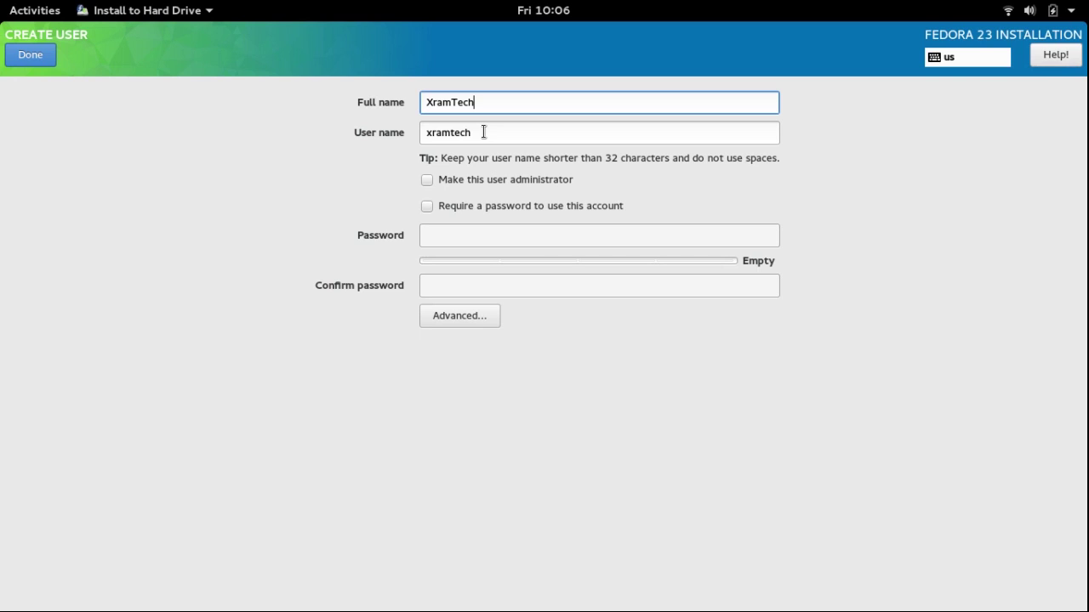
{"action": "left_click", "coordinate": [427, 181]}
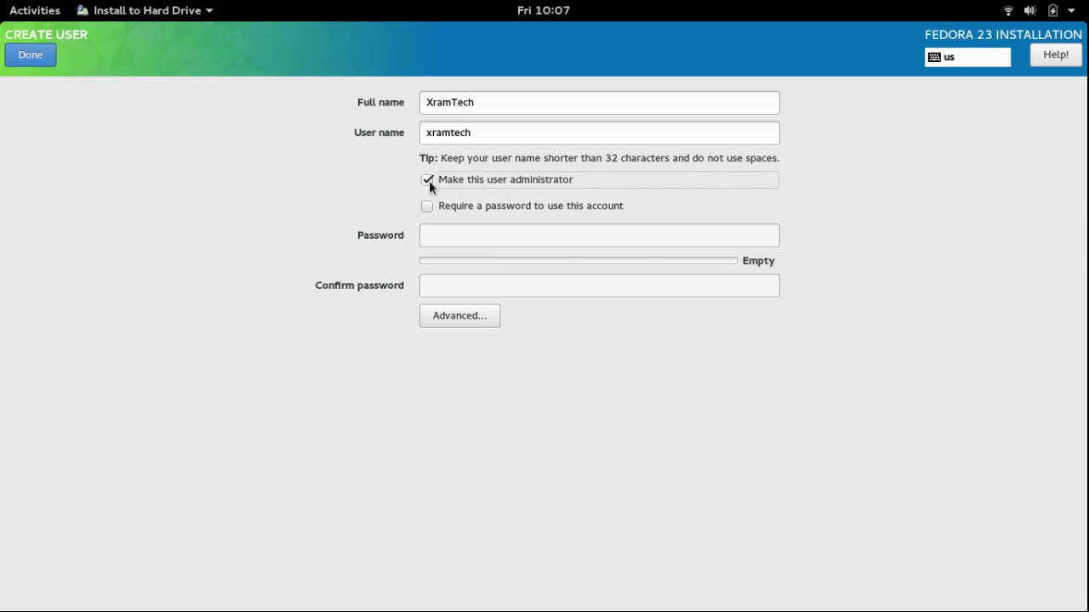
{"action": "left_click", "coordinate": [427, 206]}
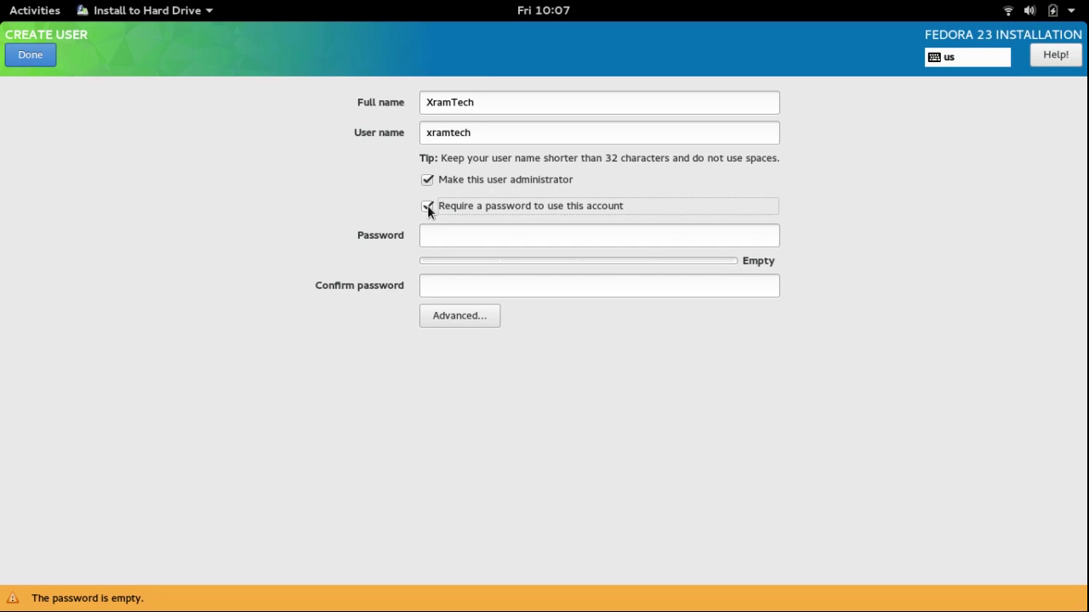
Enter the account password and its matching confirmation
{"action": "left_click", "coordinate": [485, 235]}
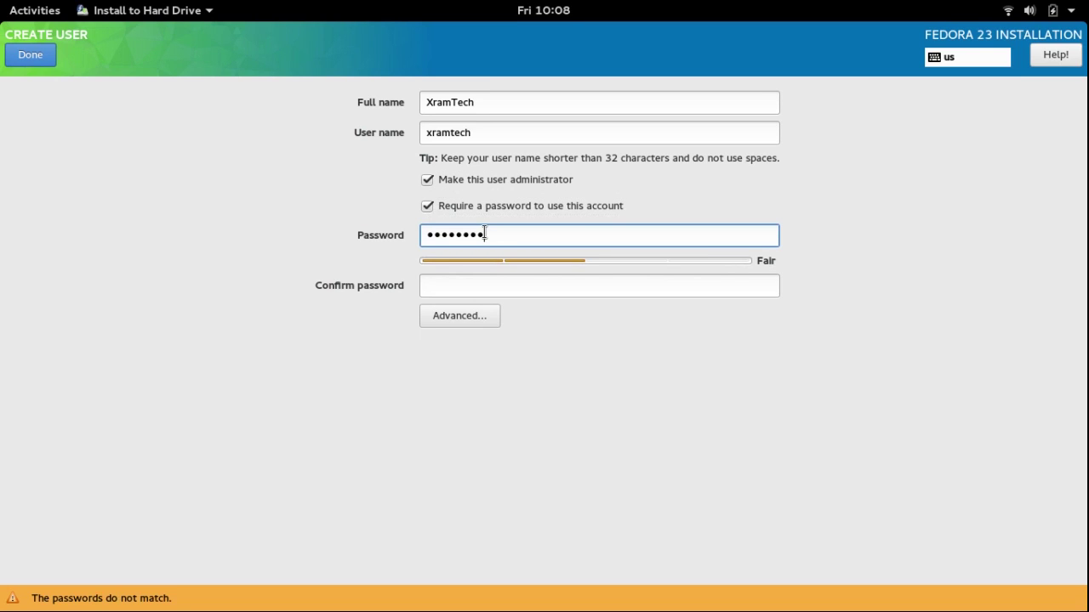
{"action": "left_click", "coordinate": [485, 285]}
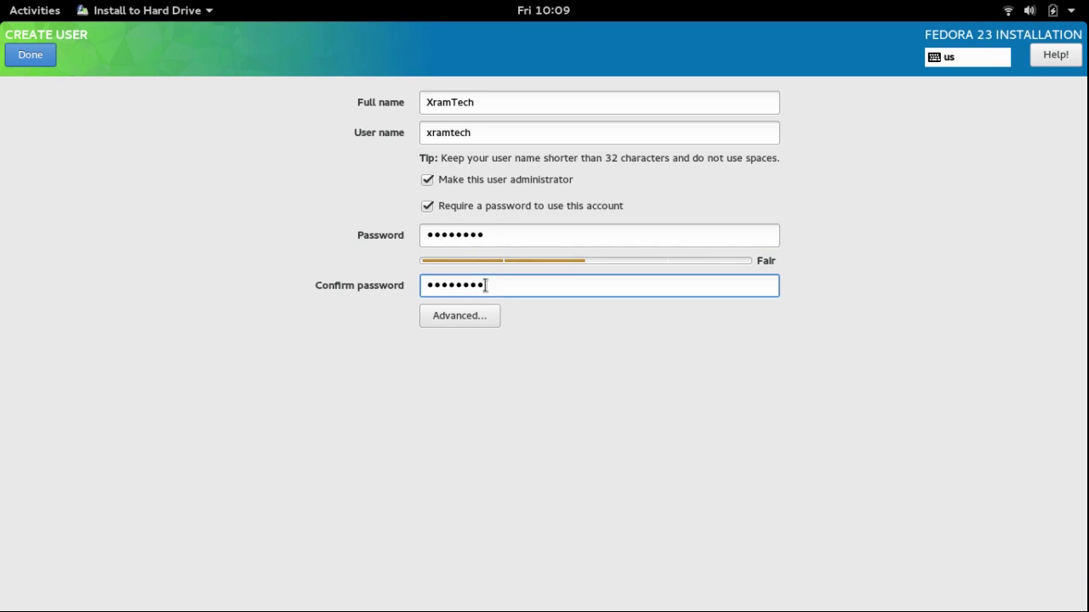
Save the administrator account and wait for the installation to reach Complete
{"action": "left_click", "coordinate": [30, 54]}
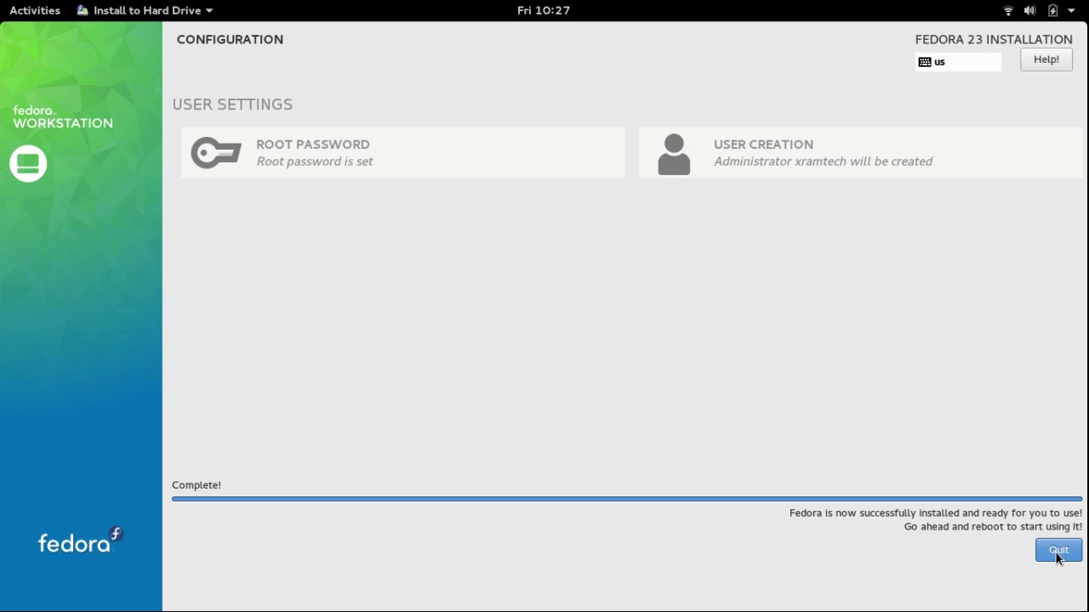
Quit the installer and choose Power Off from the top-right system menu
{"action": "left_click", "coordinate": [1058, 552]}
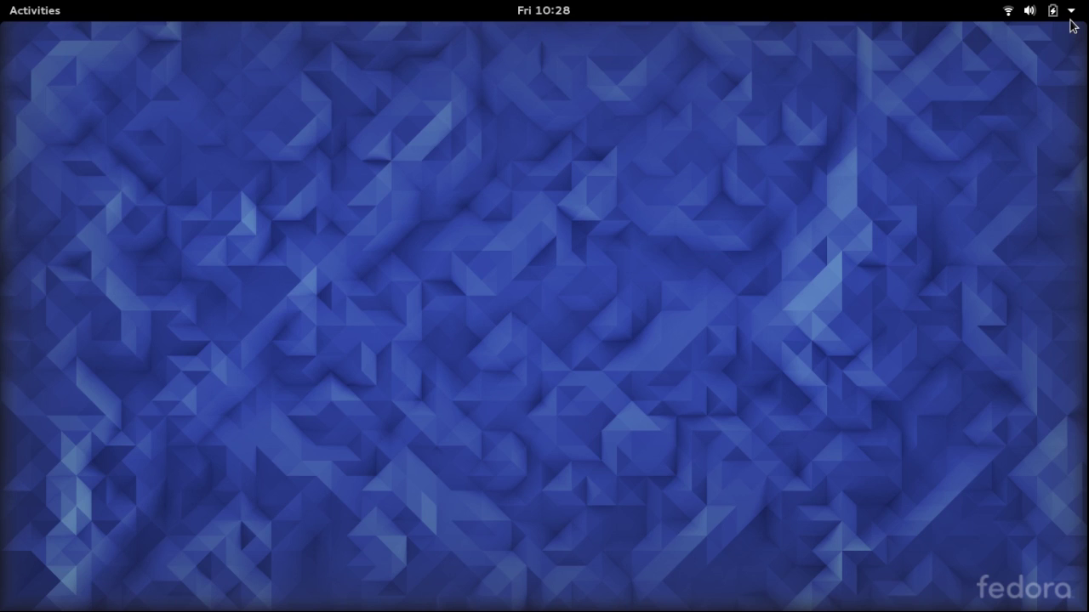
{"action": "left_click", "coordinate": [1069, 15]}
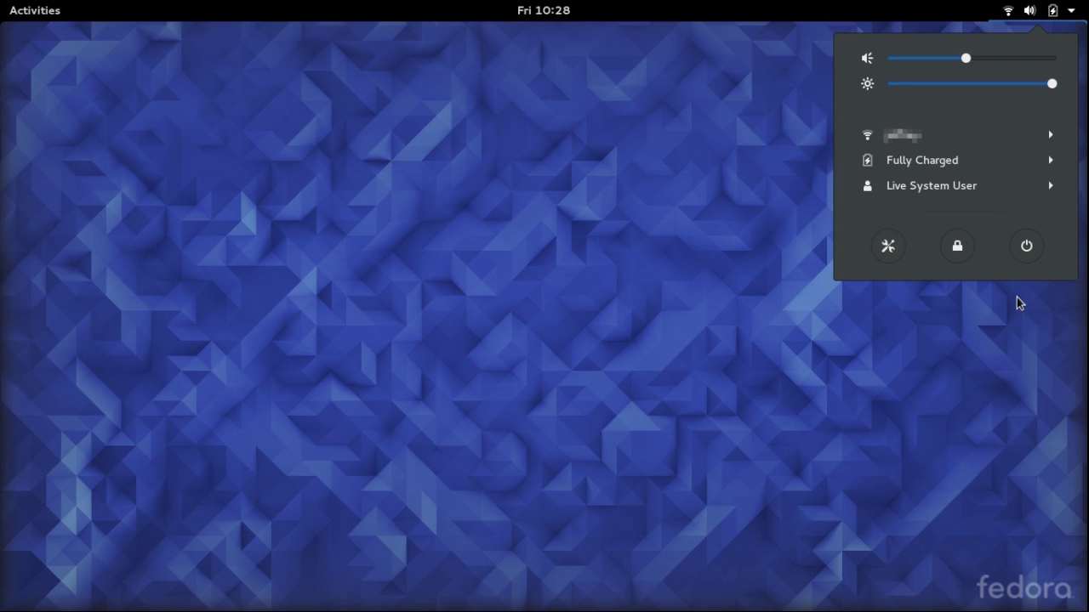
{"action": "left_click", "coordinate": [1027, 247]}
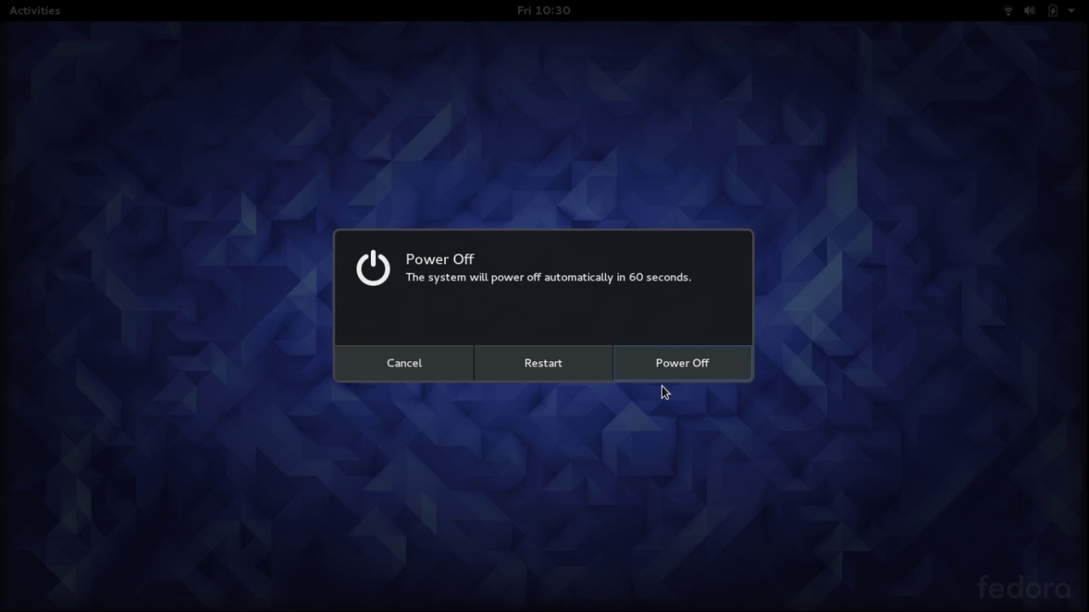